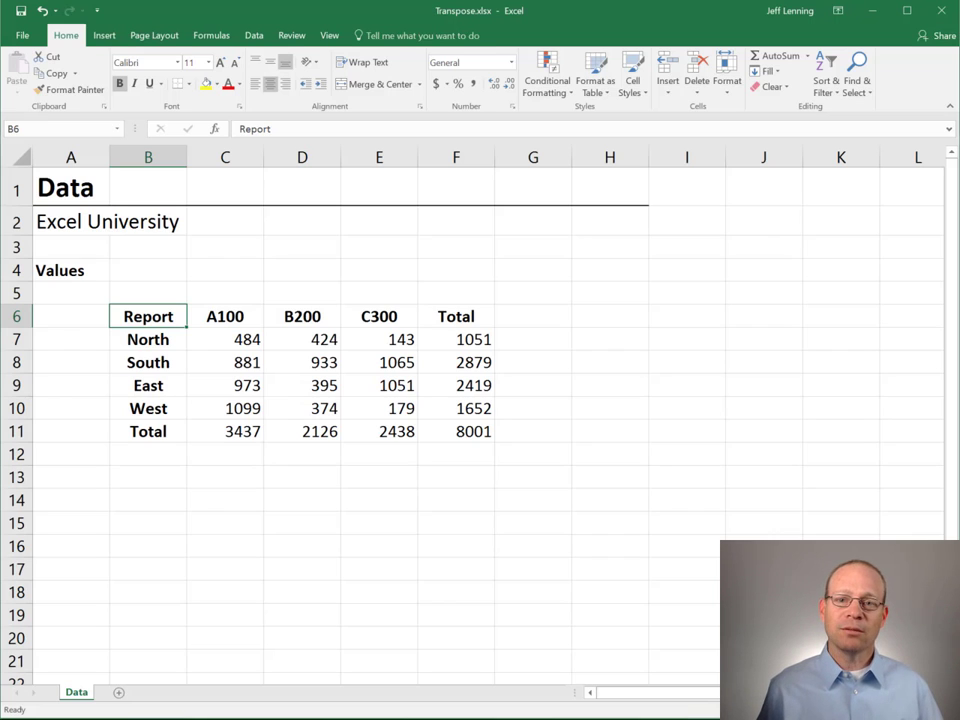
left_click(246, 331)
left_click(246, 316)
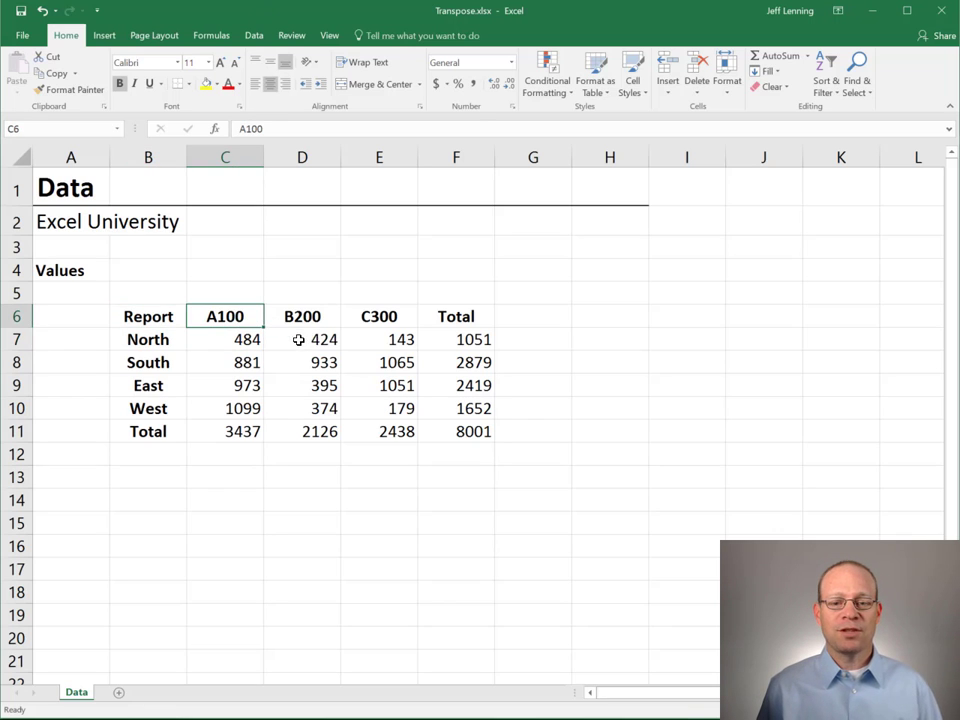
left_click(302, 339)
left_click(381, 363)
left_click(309, 368)
left_click(311, 336)
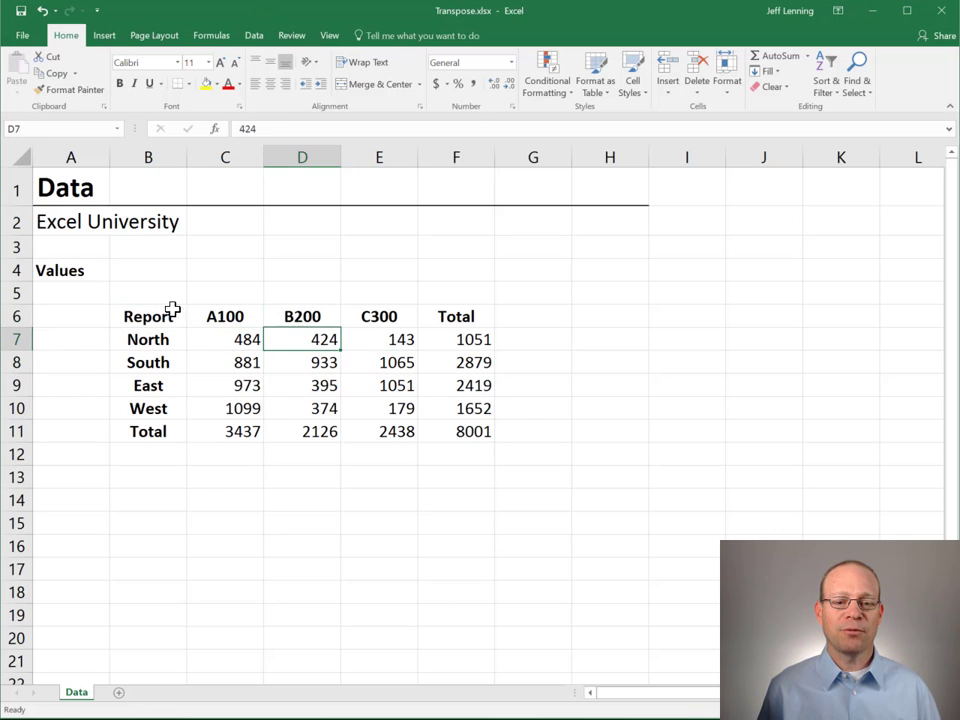
Step: Create a query from the report range B6:F11, converting it to a table with headers
left_click_drag(171, 308, 451, 423)
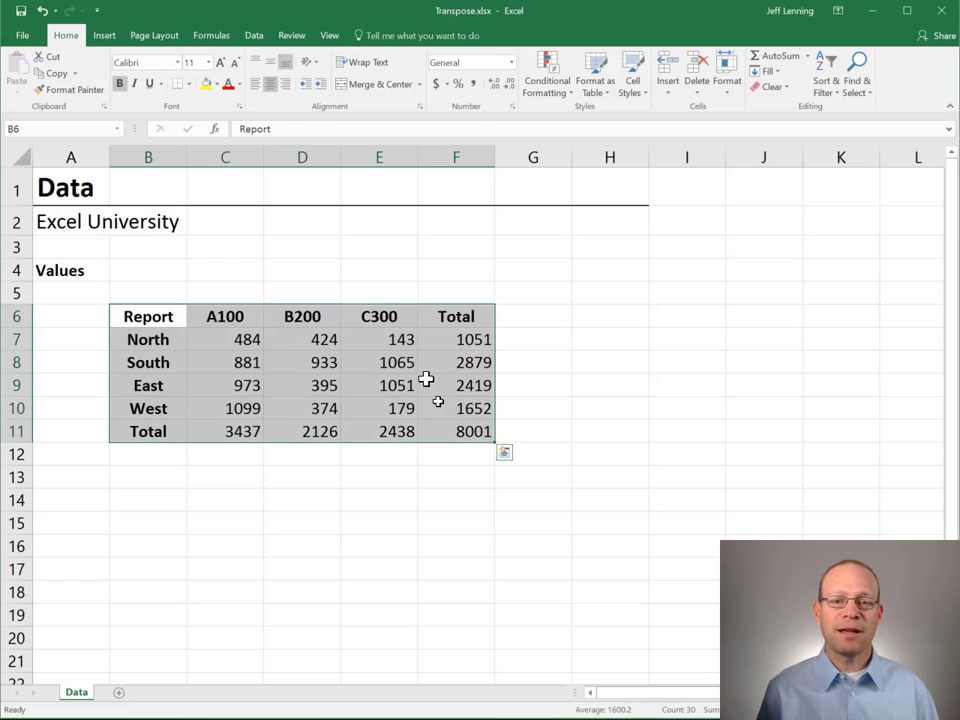
left_click(254, 37)
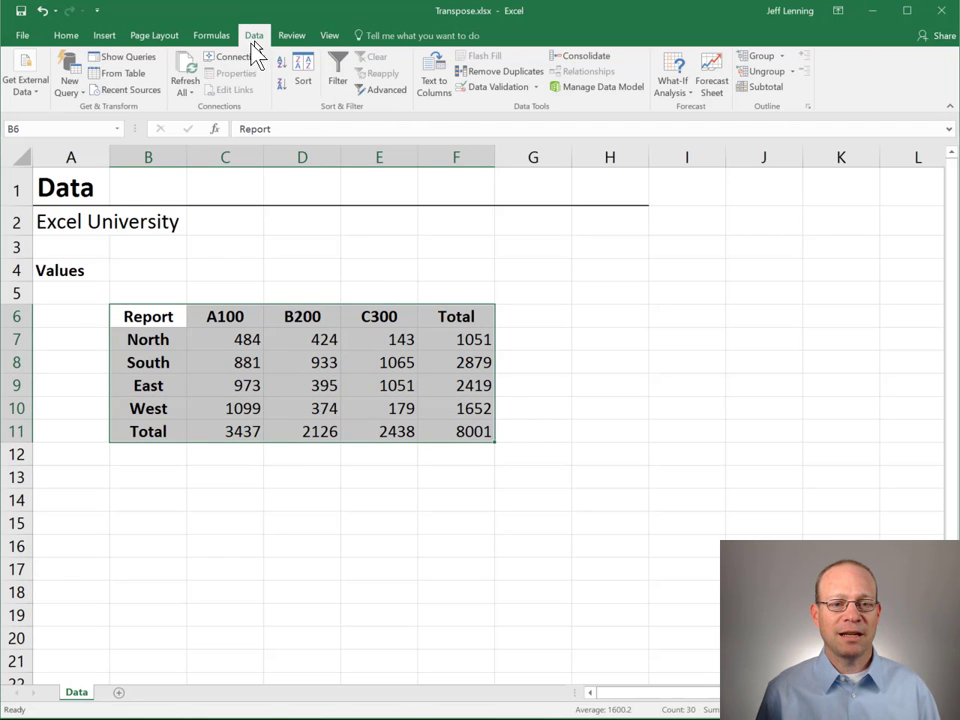
left_click(122, 78)
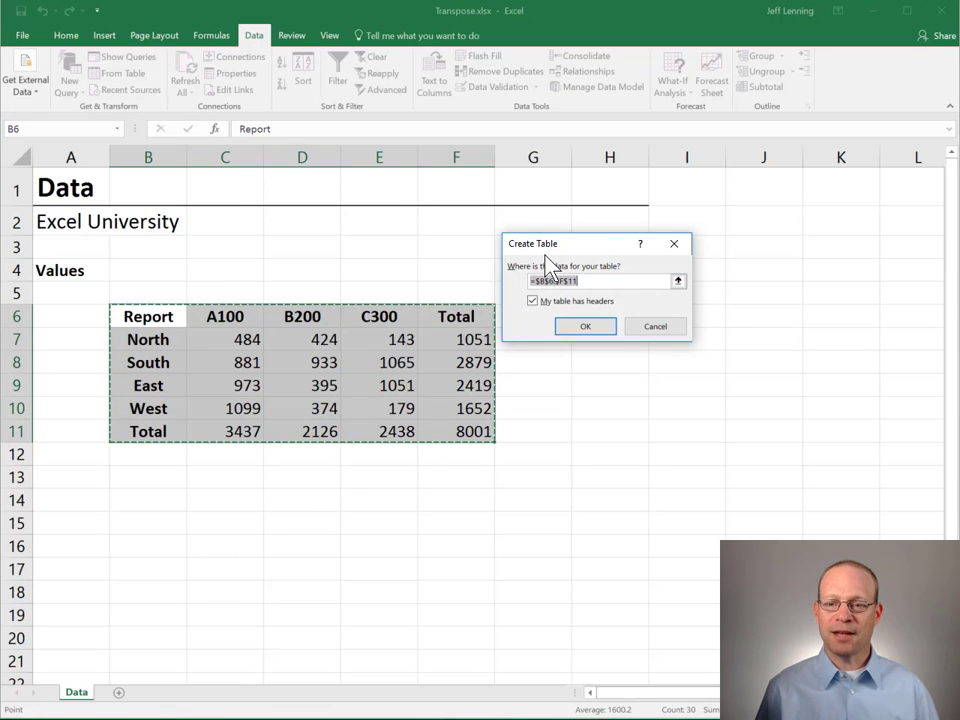
left_click(591, 327)
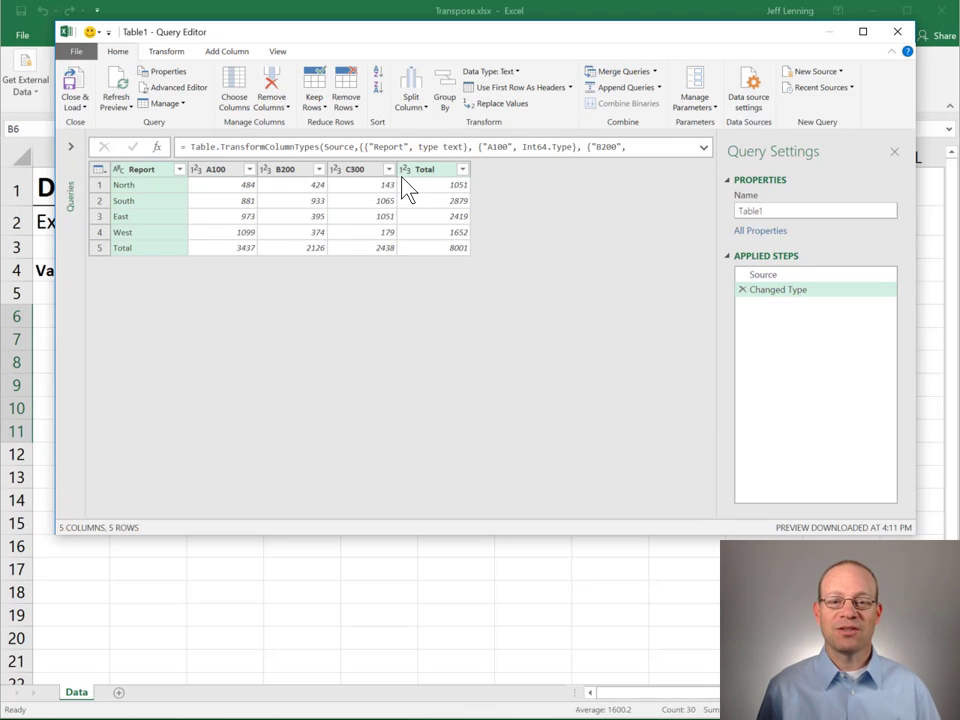
Step: Demote the query's column headers into the first data row using Use Headers as First Row
left_click(571, 89)
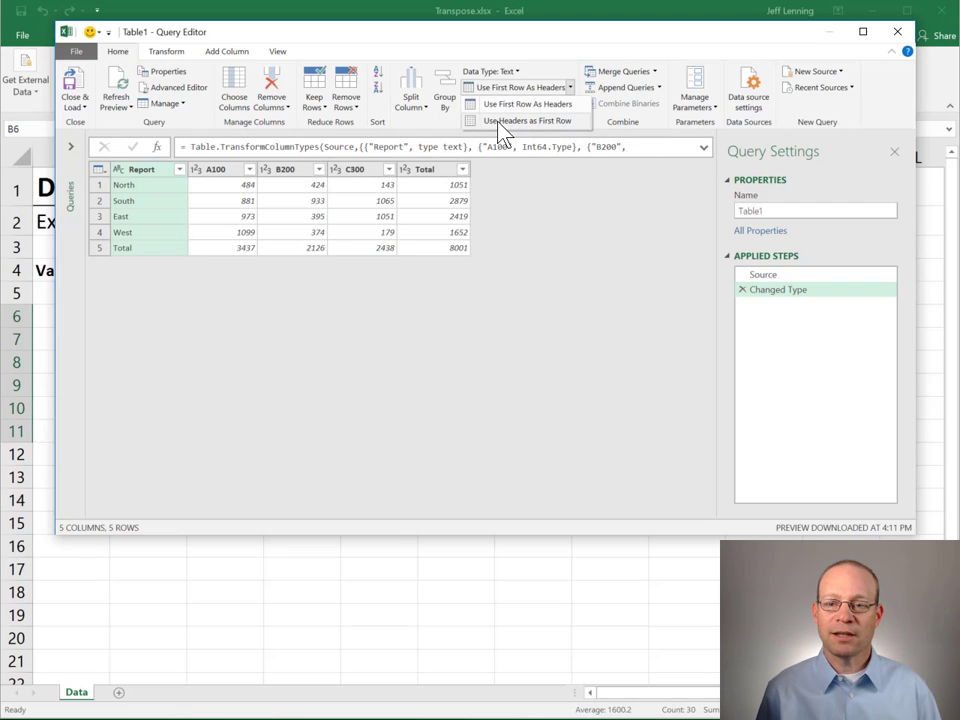
left_click(567, 121)
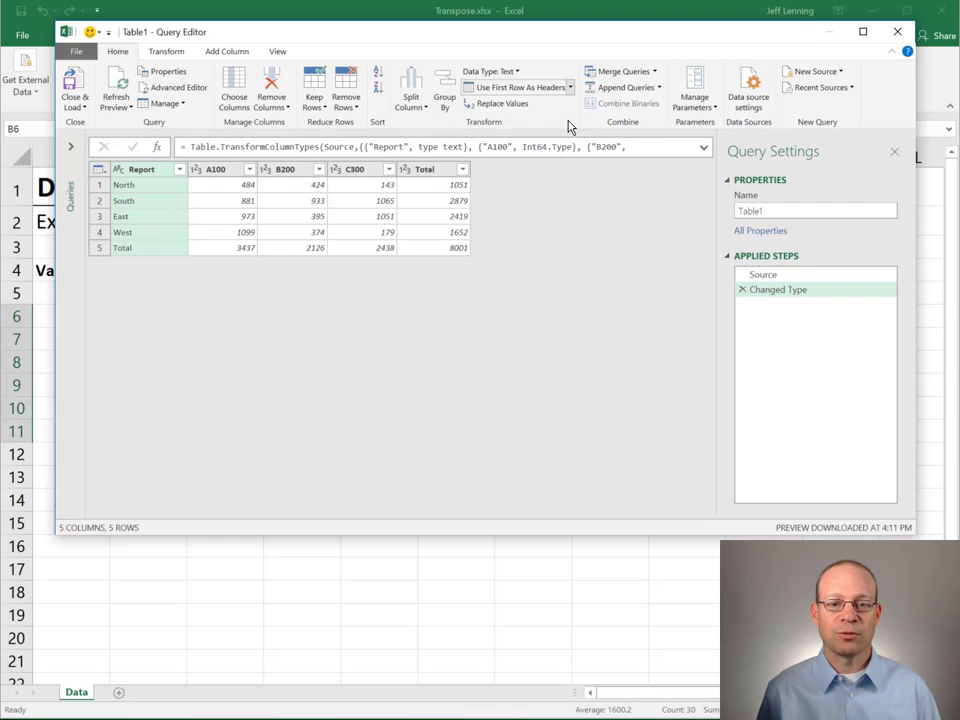
left_click(170, 186)
left_click(250, 186)
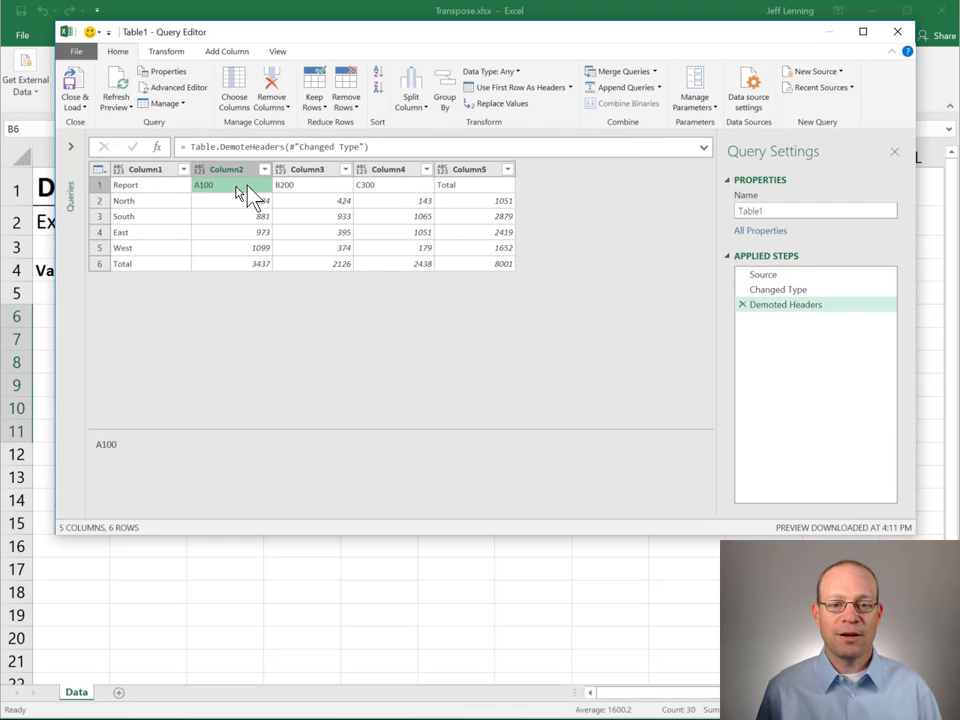
left_click(315, 186)
left_click(425, 186)
left_click(455, 186)
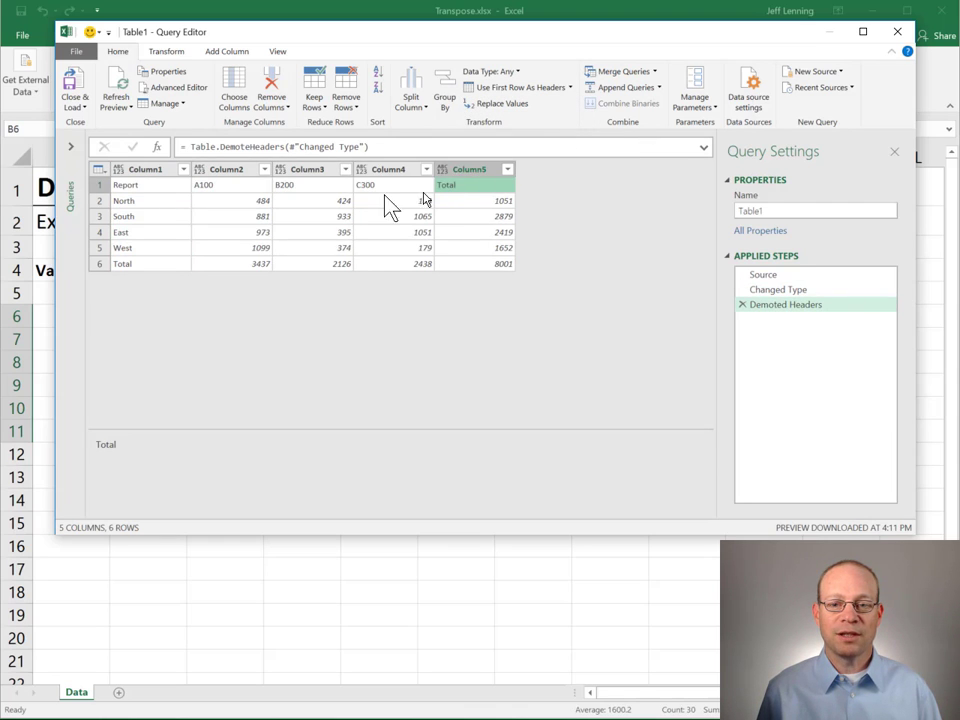
Step: Transpose the query table so its rows become columns and its columns become rows
left_click(143, 172)
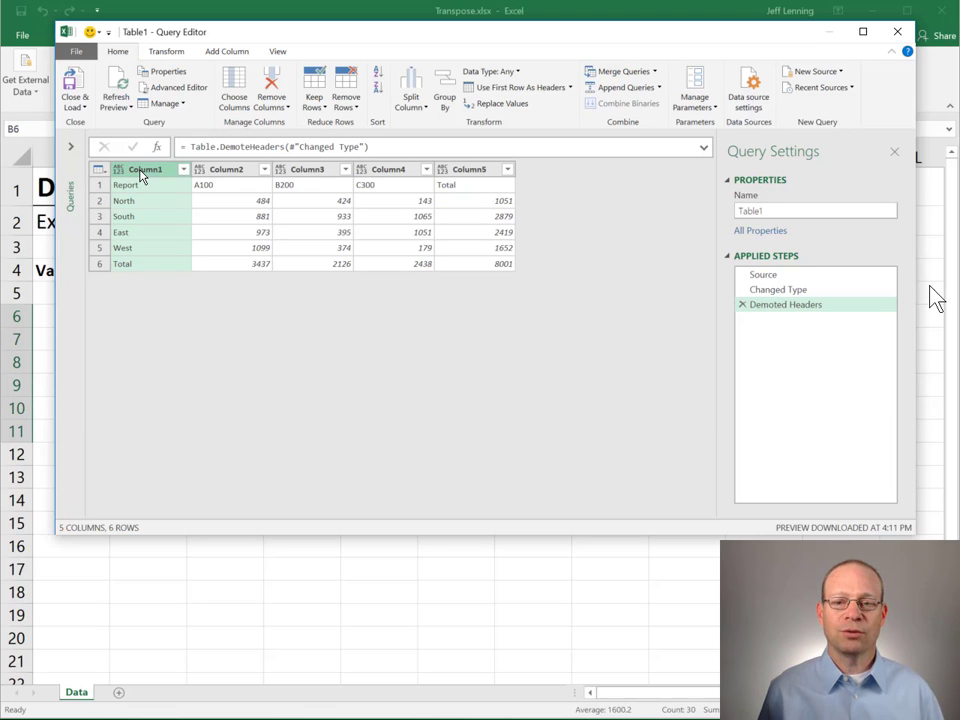
left_click(177, 58)
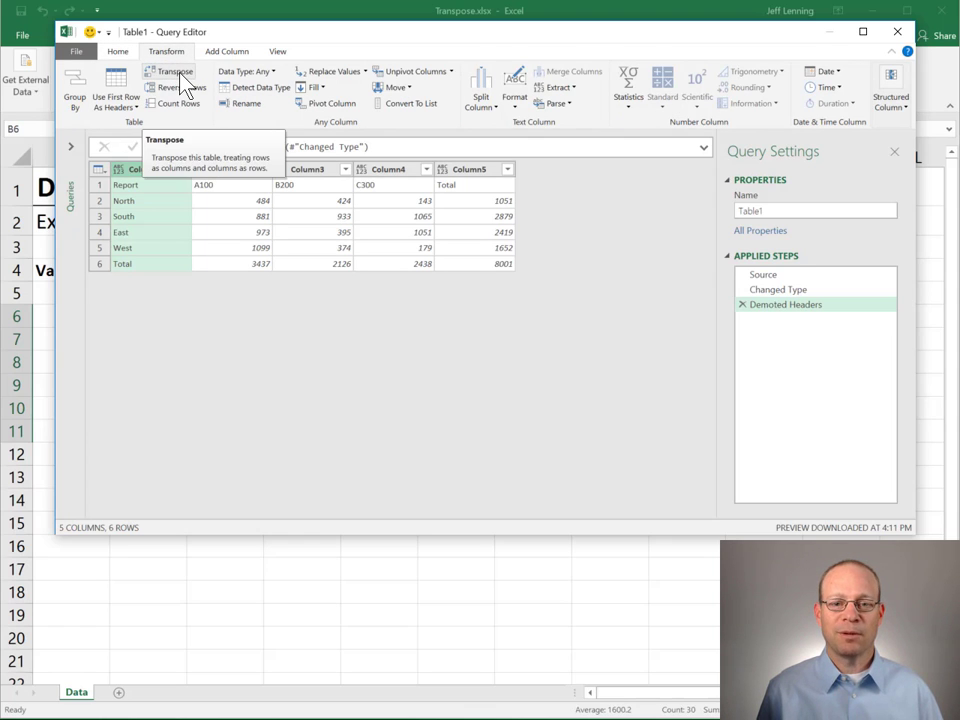
left_click(179, 79)
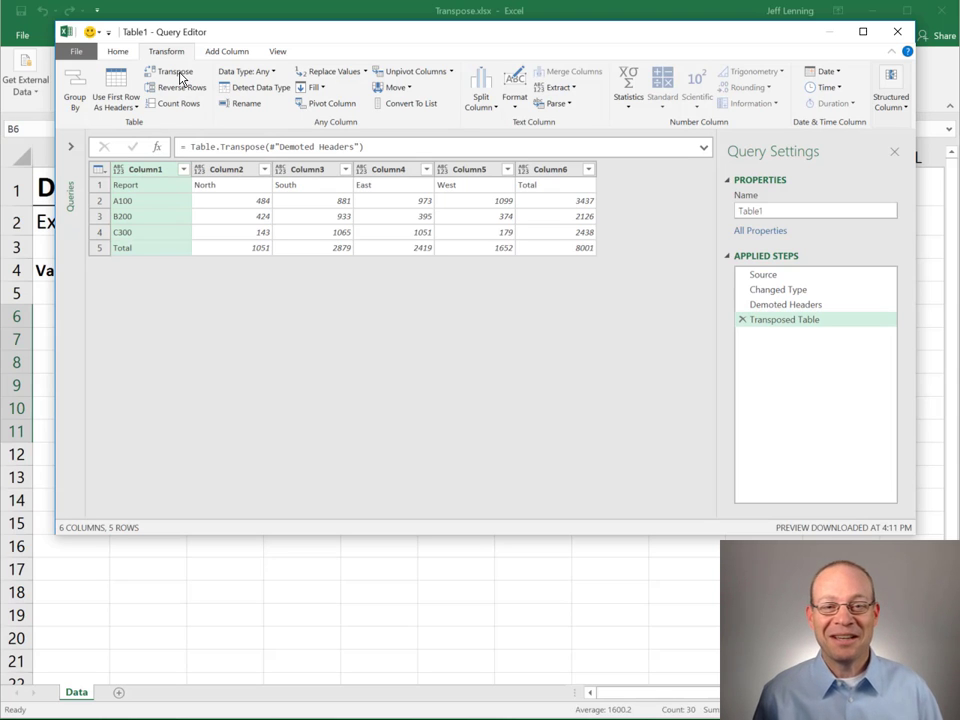
Step: Promote the first row of the transposed table to column headers
left_click(100, 185)
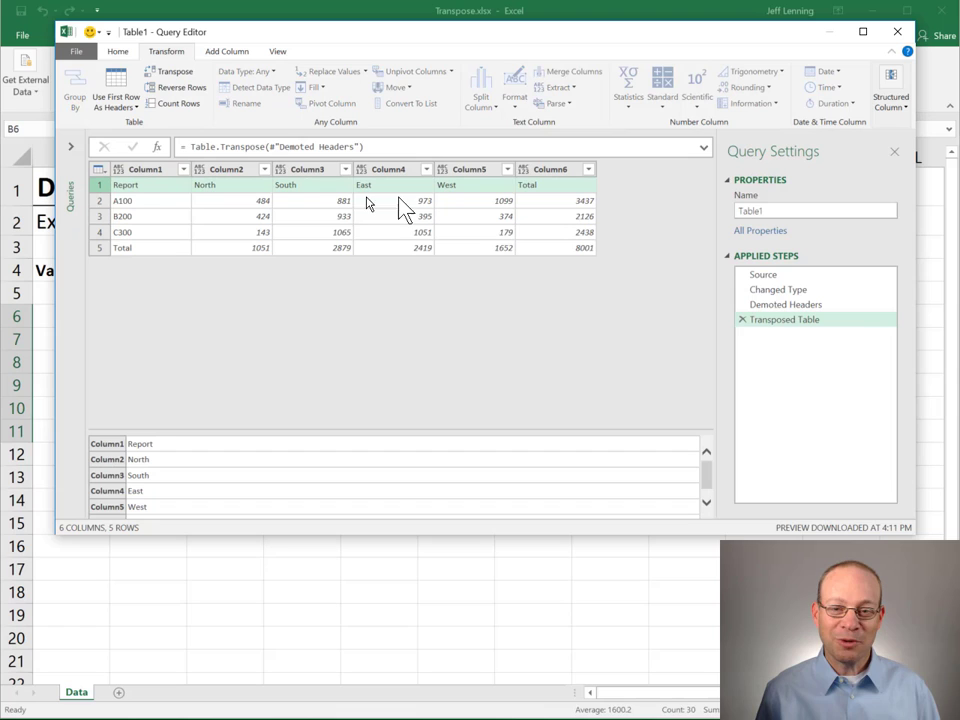
left_click(104, 171)
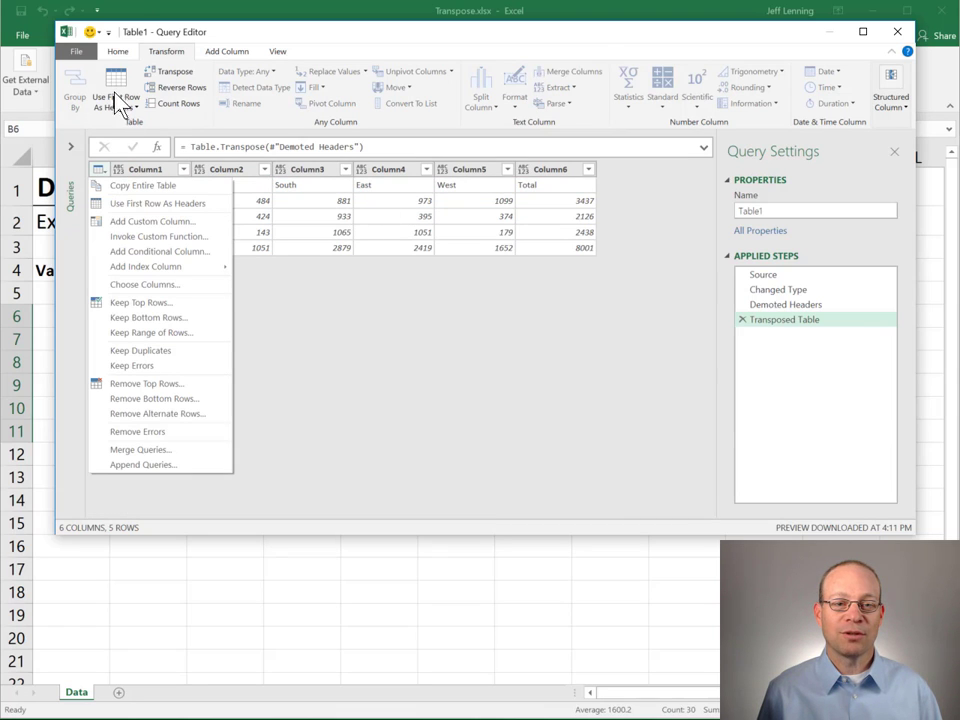
left_click(117, 93)
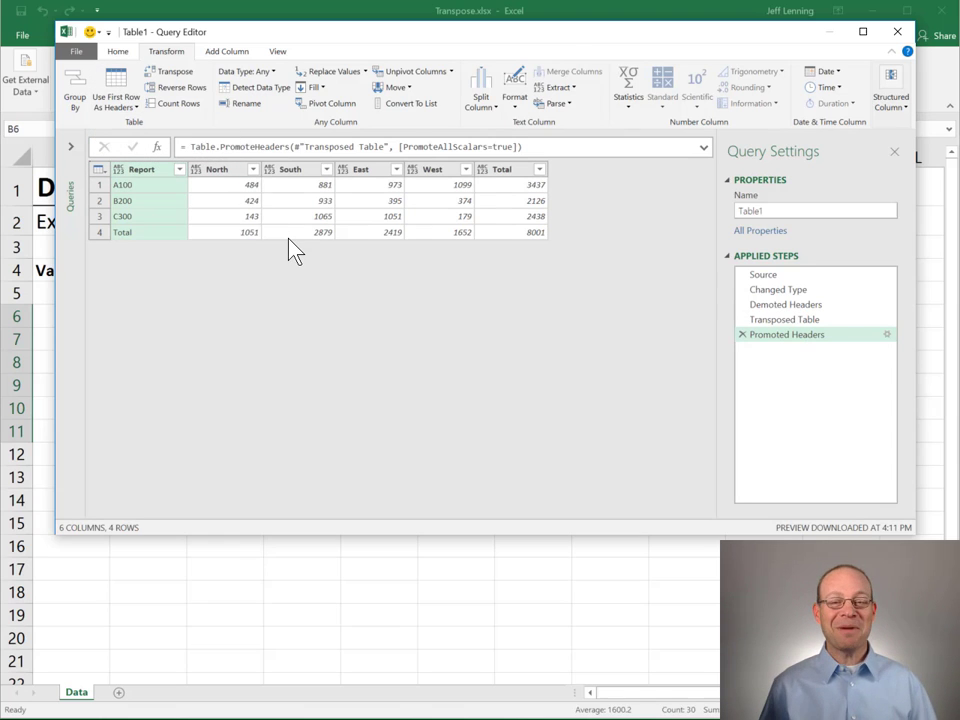
Step: Close the query editor and load the transposed query results into a new worksheet
left_click(124, 54)
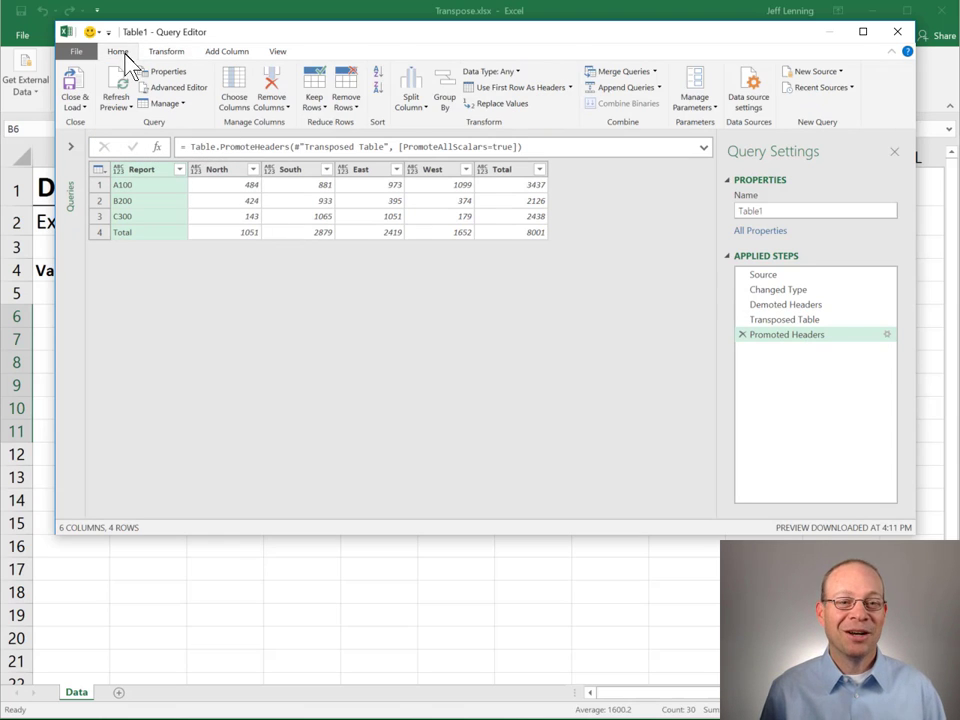
left_click(72, 88)
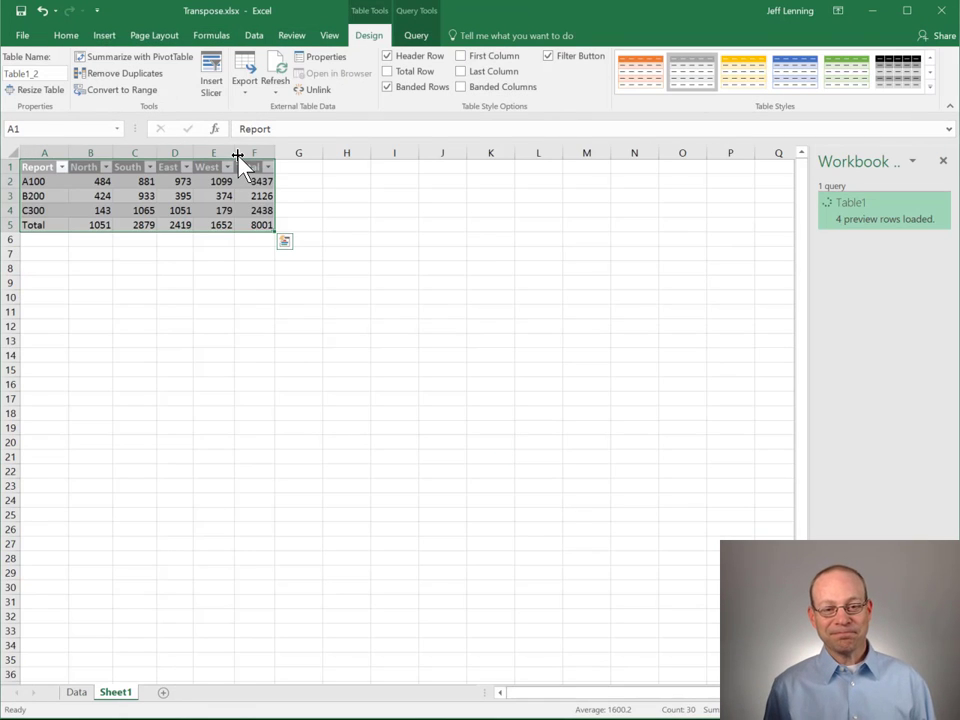
left_click(200, 204)
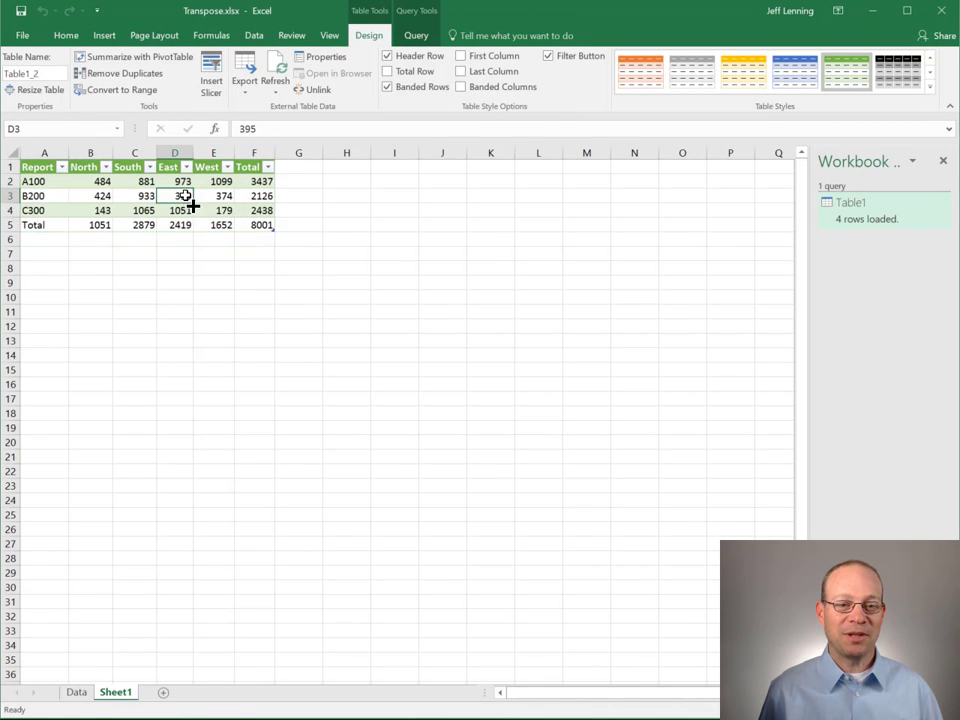
scroll(229, 257, "up", 2)
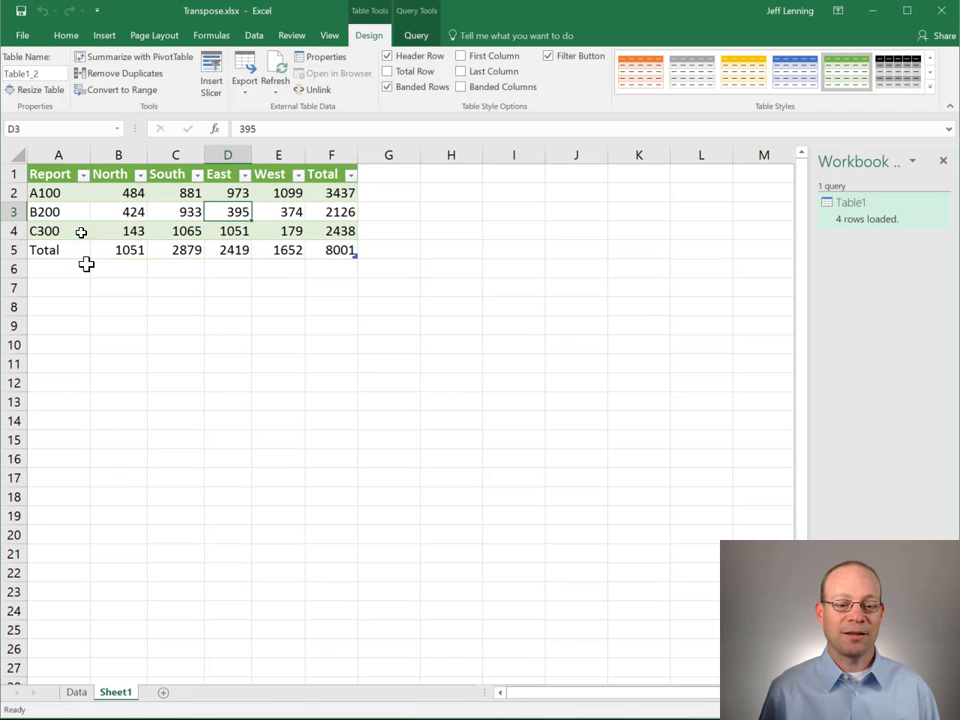
Step: Compare the row and column labels of the source table on the Data sheet with those of the transposed table on Sheet1
left_click(77, 692)
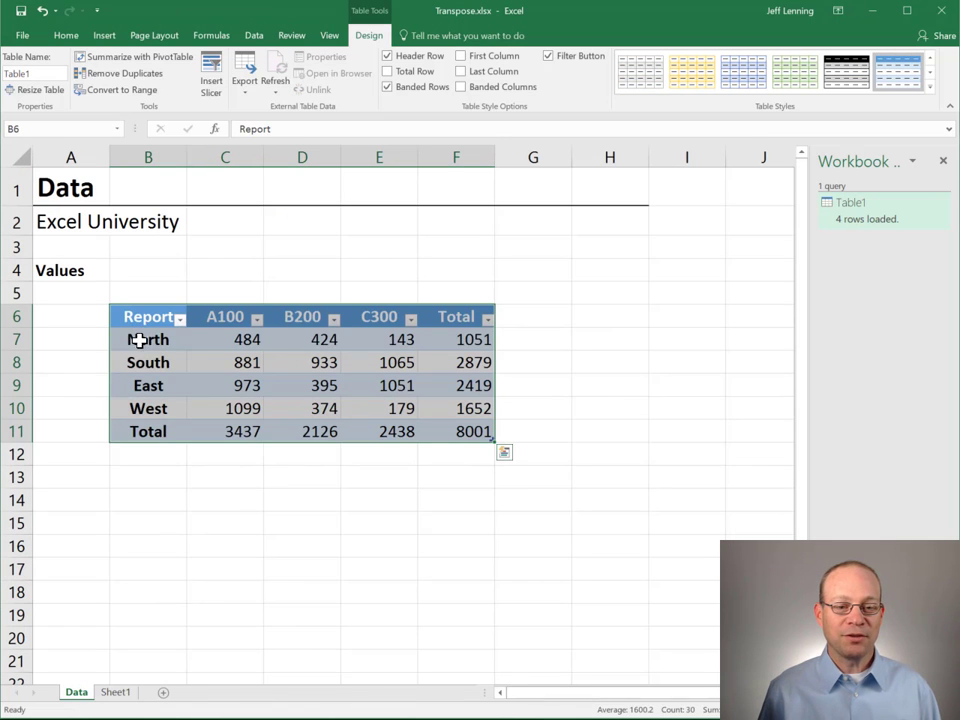
left_click_drag(139, 339, 150, 431)
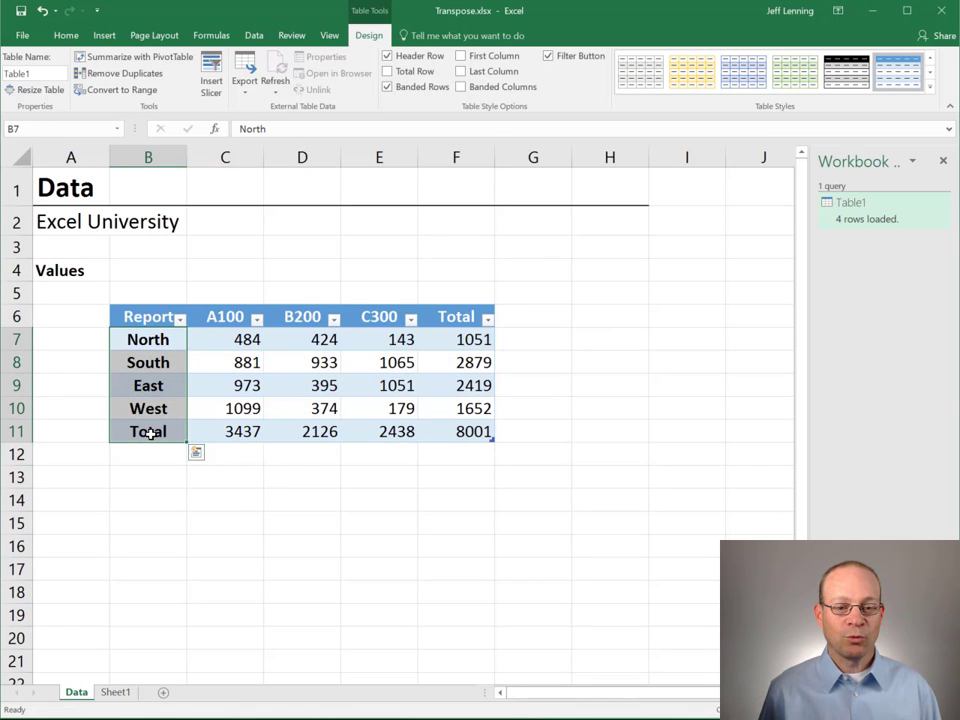
left_click_drag(224, 314, 381, 316)
left_click(116, 692)
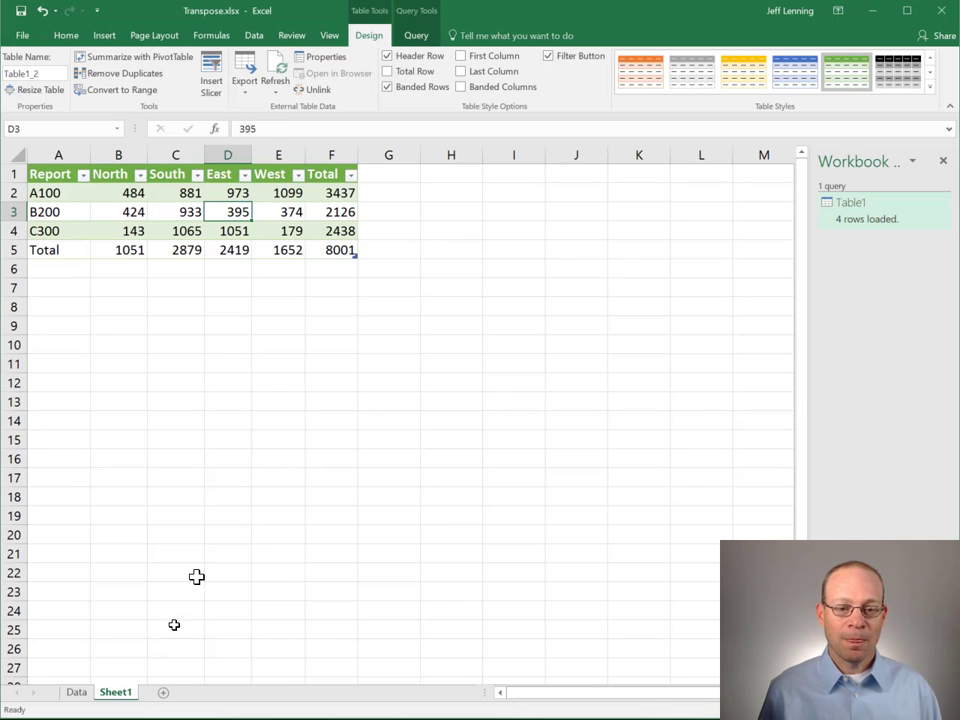
left_click_drag(70, 193, 71, 231)
left_click_drag(118, 176, 285, 167)
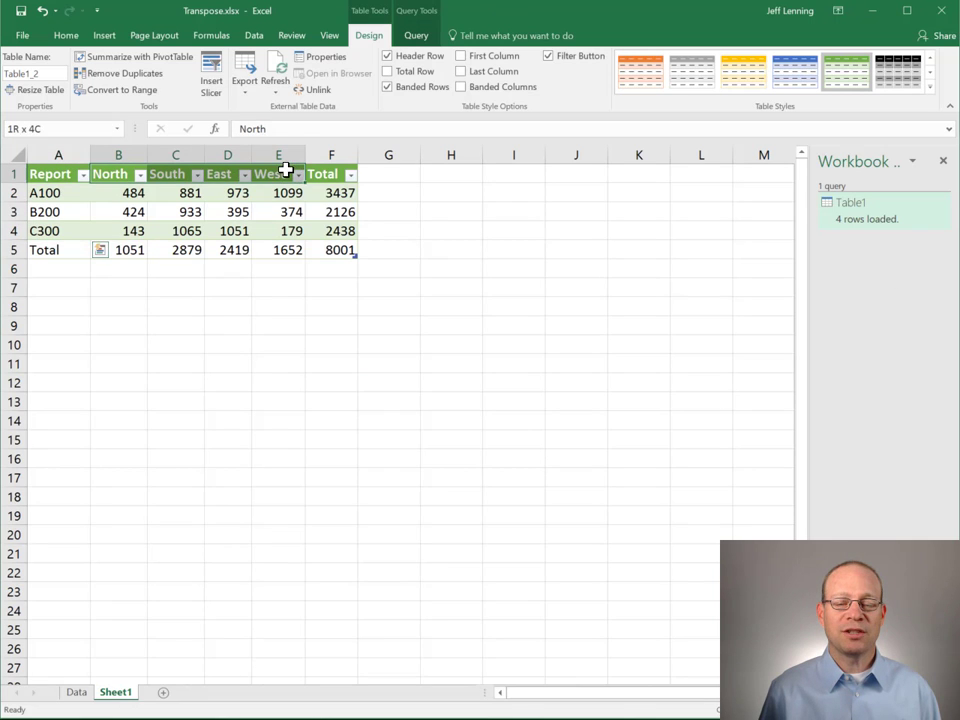
left_click(140, 193)
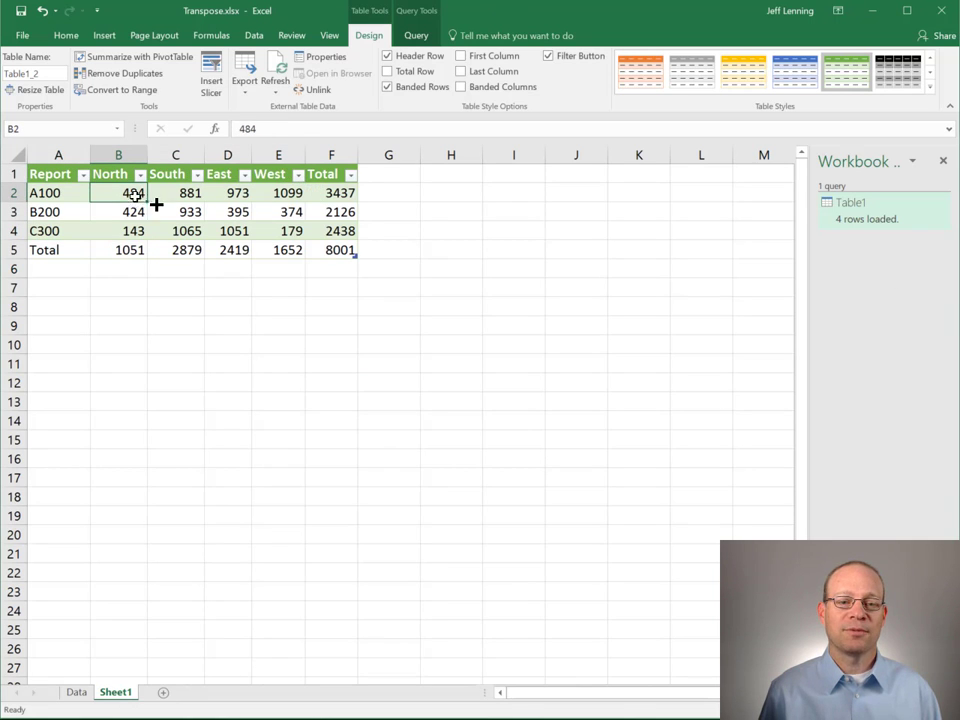
Step: Check the source table on the Data sheet, and refresh the transposed query table on Sheet1
left_click(78, 694)
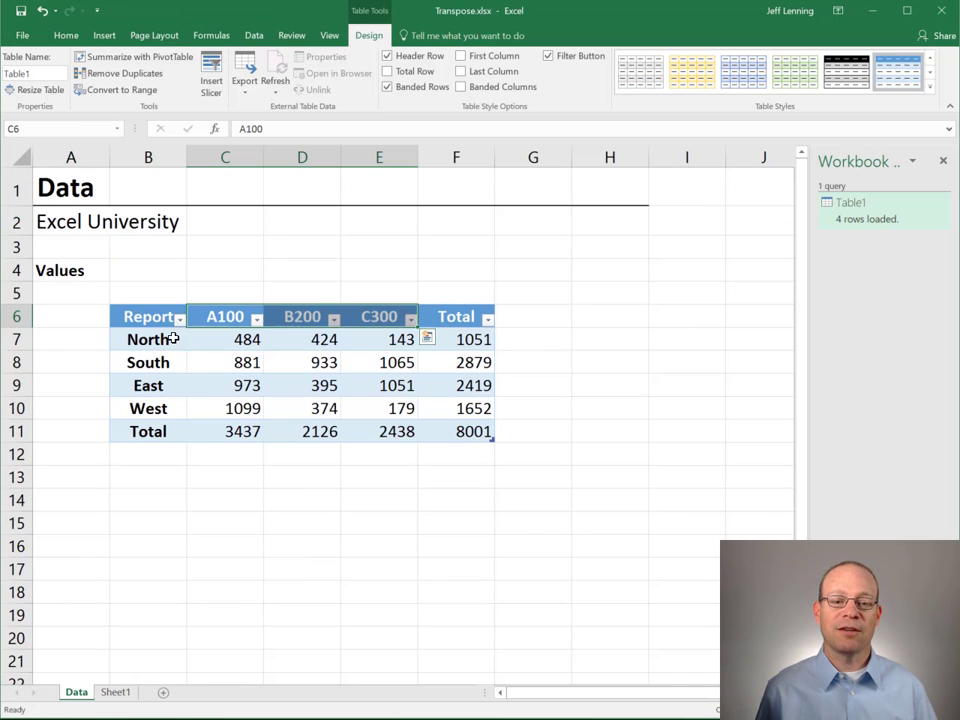
left_click(172, 339)
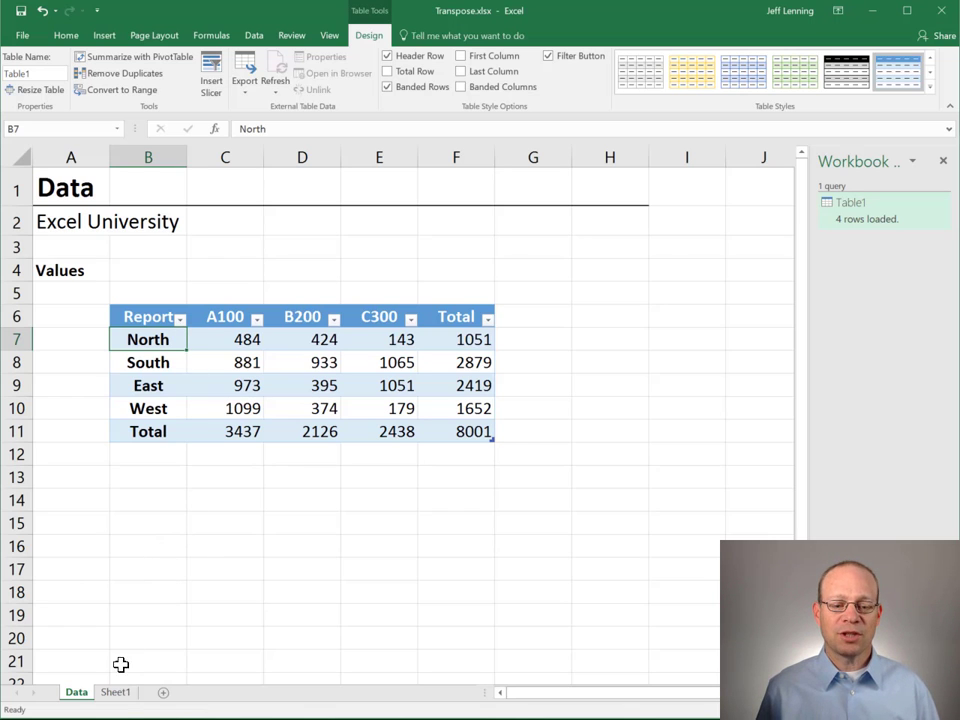
left_click(119, 694)
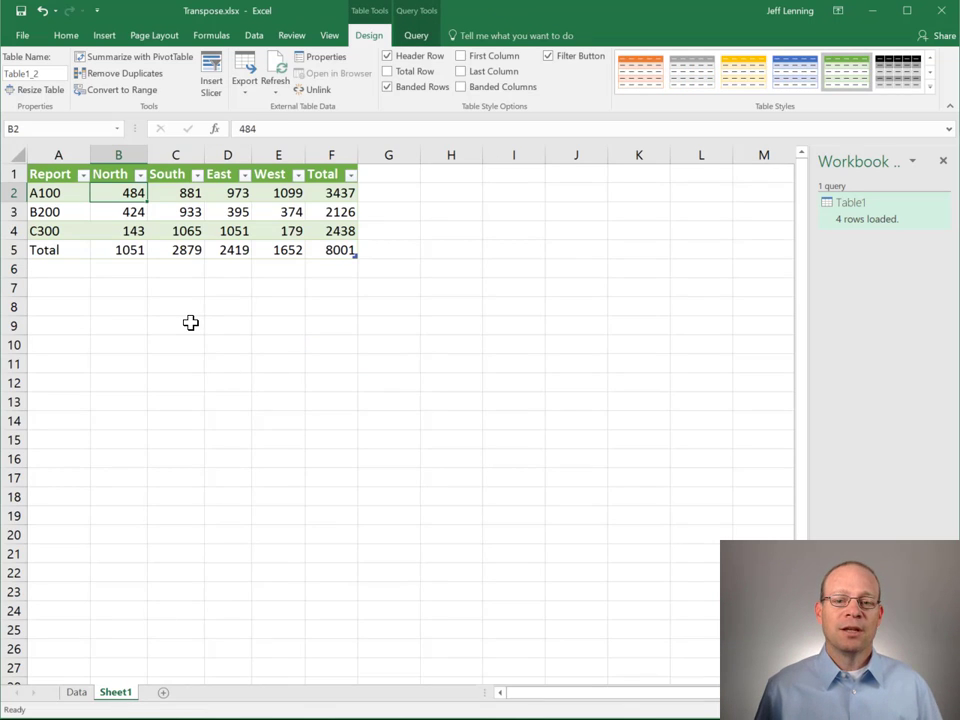
right_click(133, 194)
left_click(189, 315)
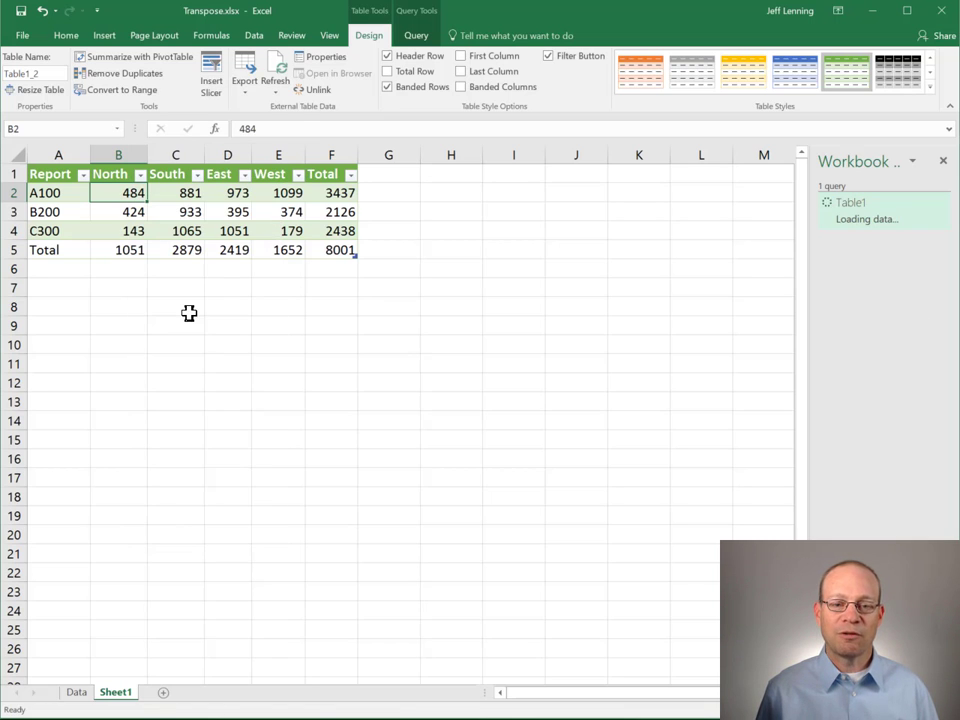